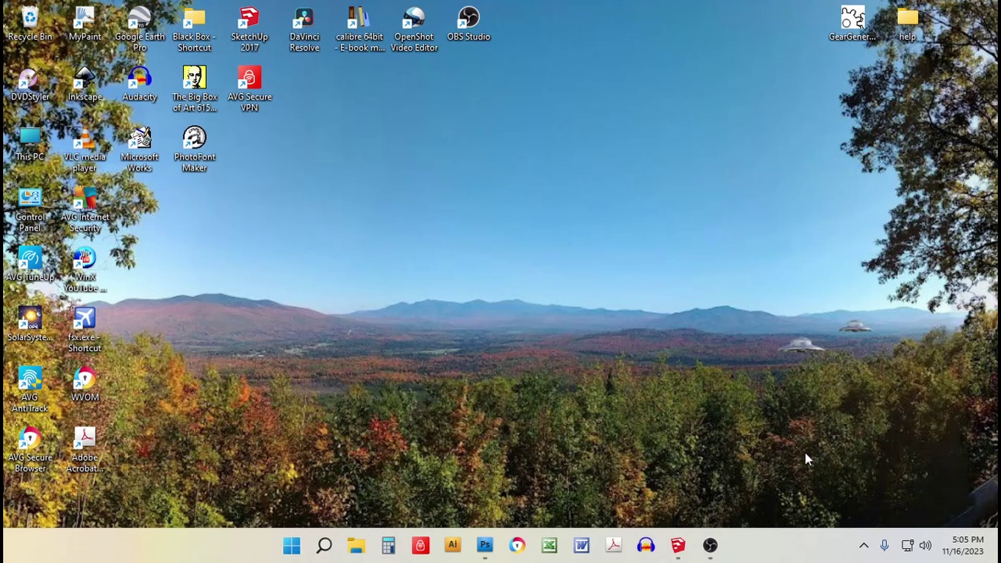
Step: Bring print.skp to the front, orbit around the two parts, and maximize the SketchUp window
{"action": "left_click", "coordinate": [684, 545]}
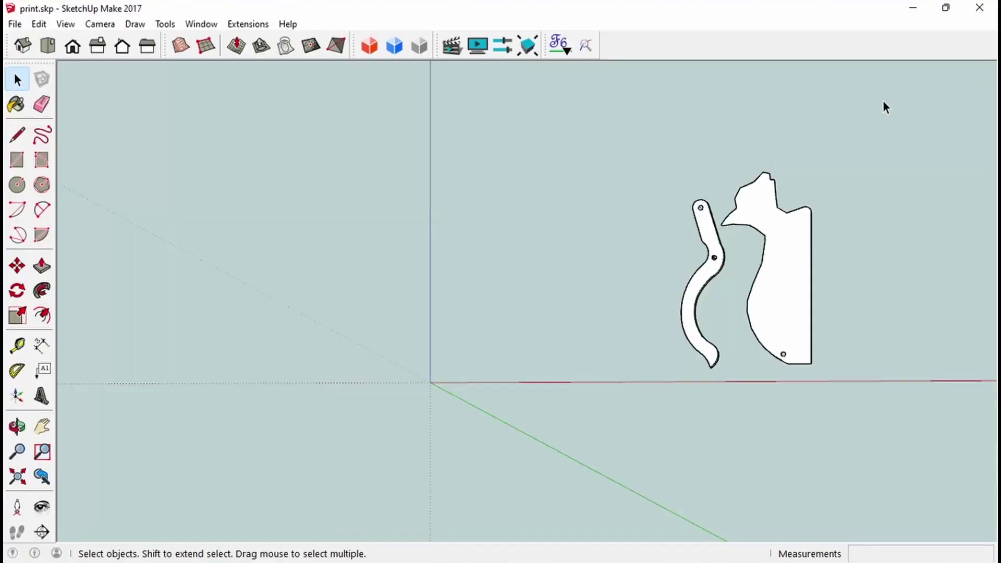
{"action": "middle_click_drag", "start_coordinate": [882, 159], "coordinate": [590, 212]}
{"action": "scroll", "coordinate": [421, 271], "scroll_direction": "down", "scroll_amount": 3}
{"action": "middle_click_drag", "start_coordinate": [421, 270], "coordinate": [625, 208]}
{"action": "scroll", "coordinate": [570, 191], "scroll_direction": "up", "scroll_amount": 3}
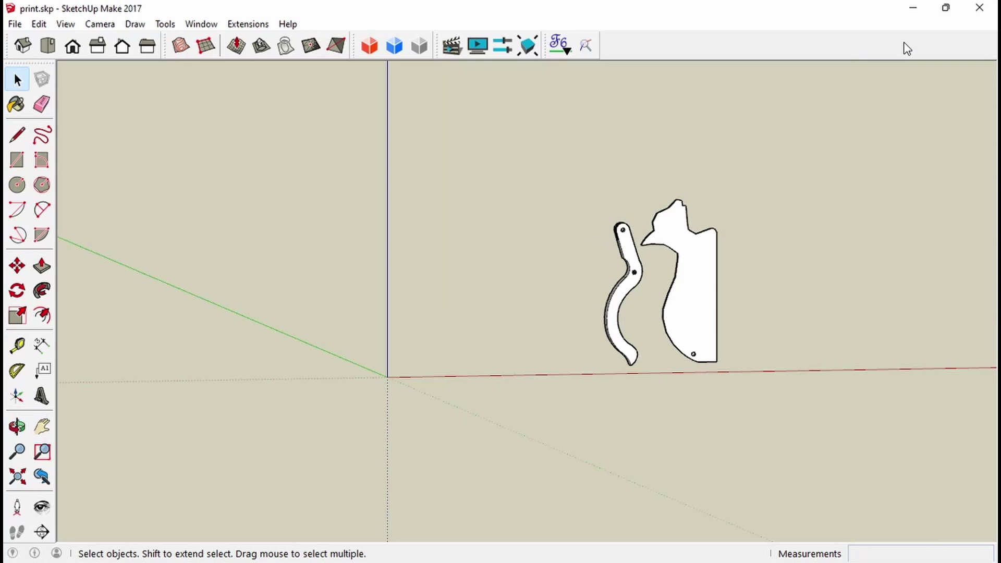
{"action": "left_click", "coordinate": [946, 8]}
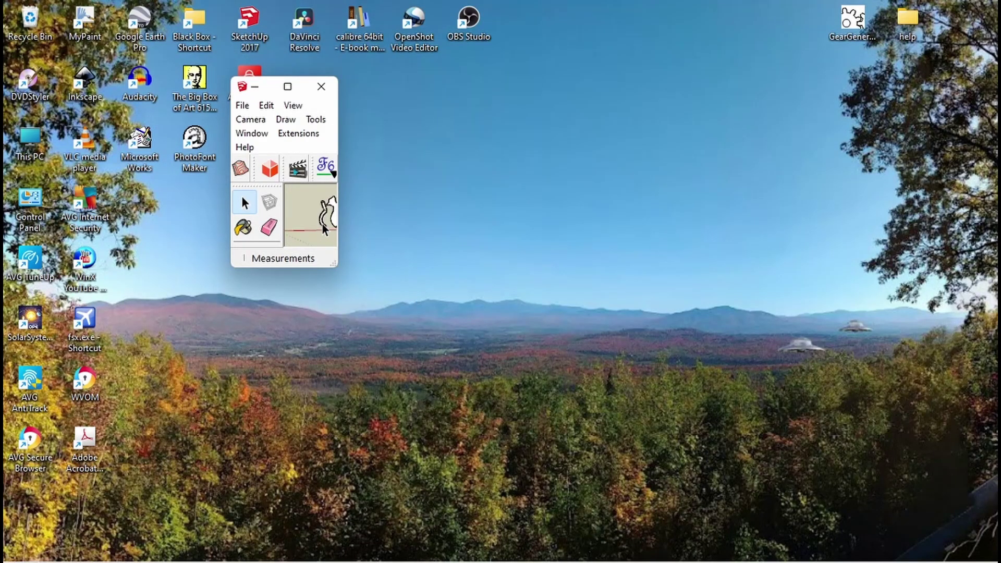
{"action": "left_click", "coordinate": [287, 86]}
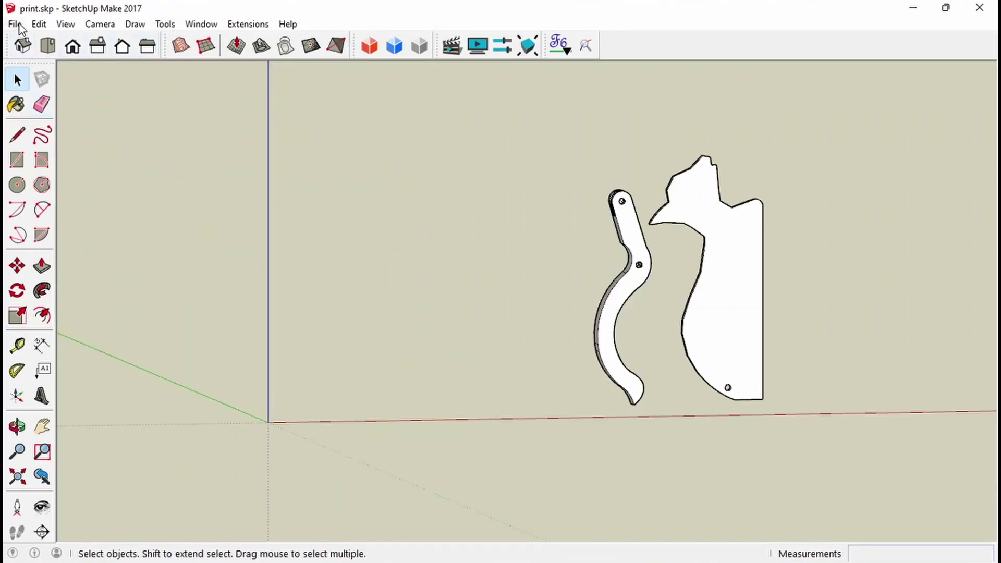
Step: Draw an 8.5 × 11 rectangle with its first corner at the origin
{"action": "left_click", "coordinate": [16, 159]}
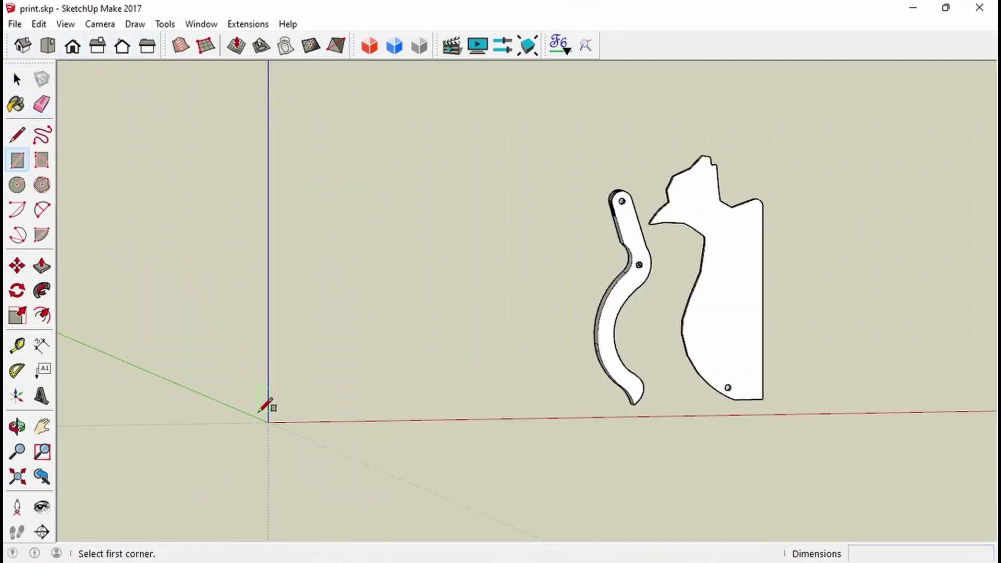
{"action": "left_click", "coordinate": [268, 422]}
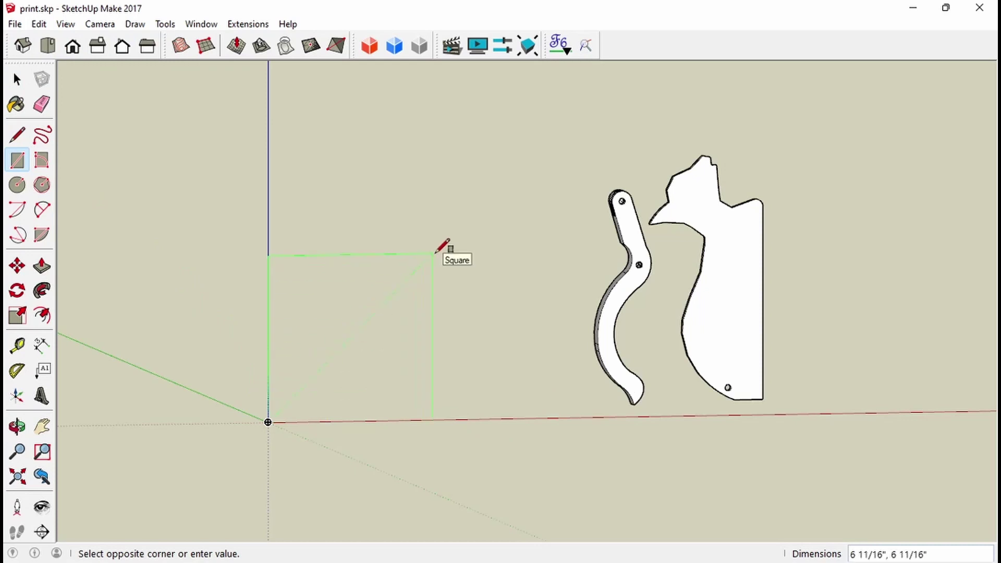
{"action": "type", "text": "8.5,11"}
{"action": "key", "text": "Return"}
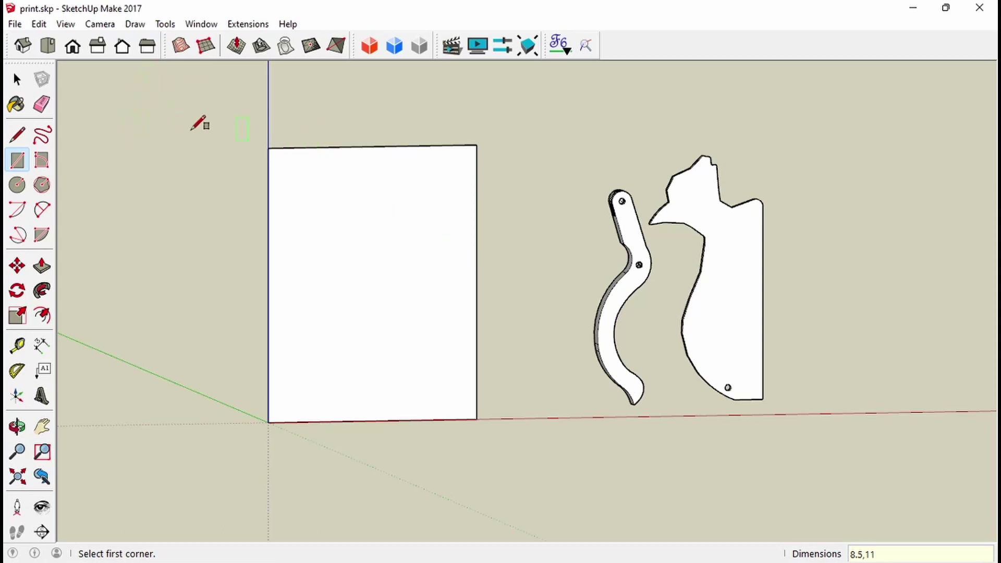
Step: Orbit around the rectangle and parts, then return to the standard Front view
{"action": "left_click", "coordinate": [17, 80]}
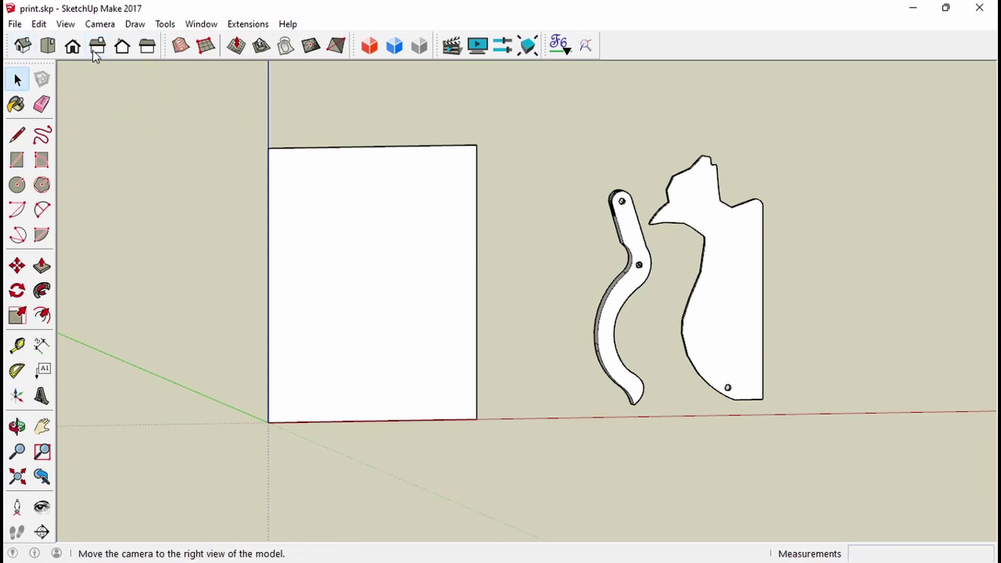
{"action": "middle_click_drag", "start_coordinate": [639, 251], "coordinate": [301, 254]}
{"action": "key", "text": "F4"}
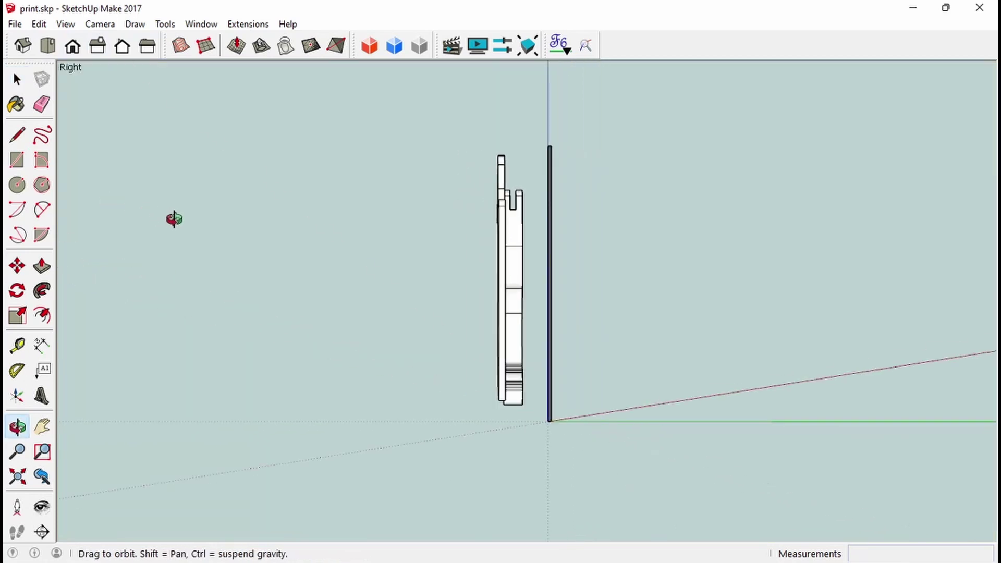
{"action": "middle_click_drag", "start_coordinate": [174, 219], "coordinate": [404, 220]}
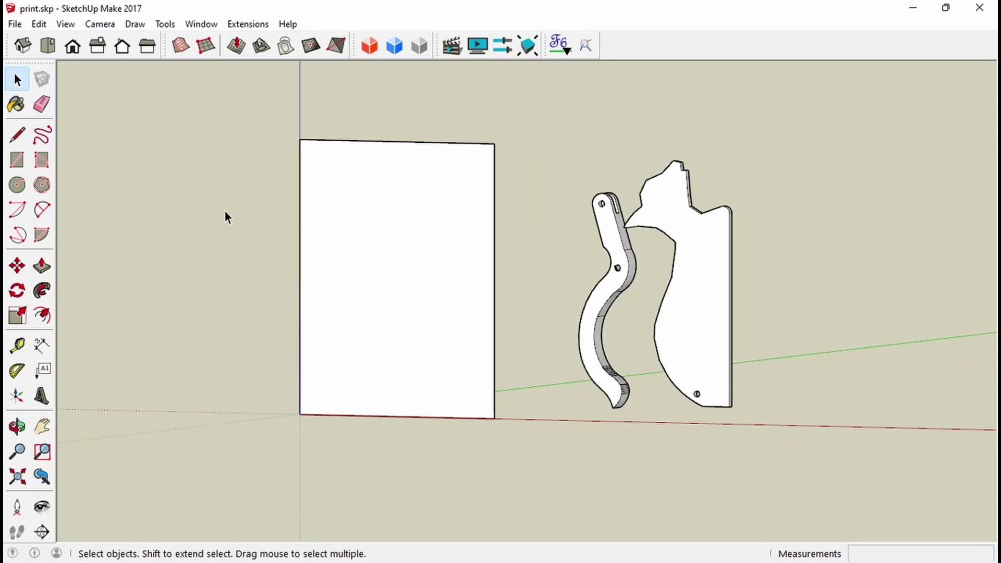
{"action": "middle_click_drag", "start_coordinate": [226, 217], "coordinate": [318, 203]}
{"action": "key", "text": "F3"}
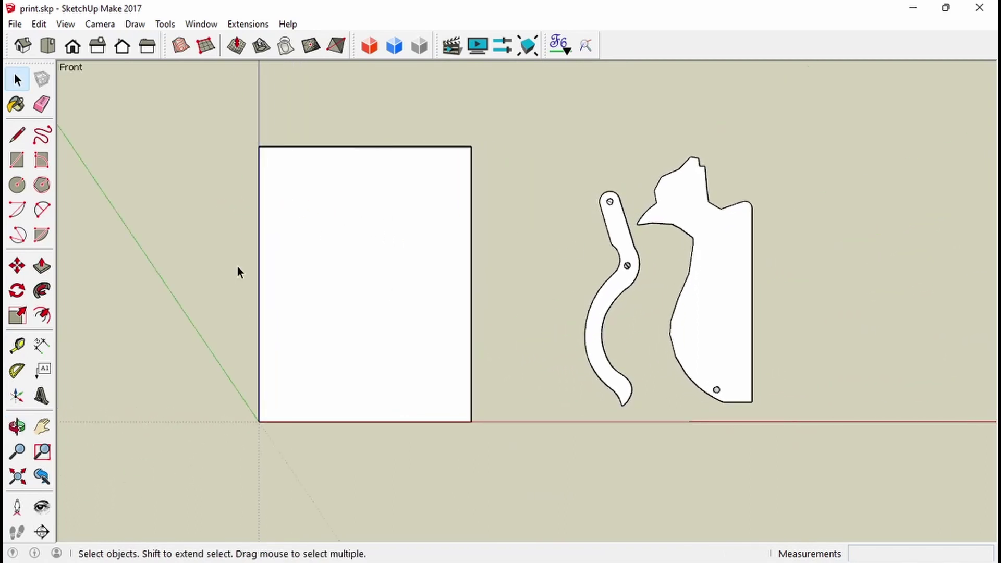
Step: Show the Front view in parallel projection, zoomed to fit the rectangle and both parts
{"action": "left_click", "coordinate": [77, 52]}
{"action": "left_click", "coordinate": [99, 24]}
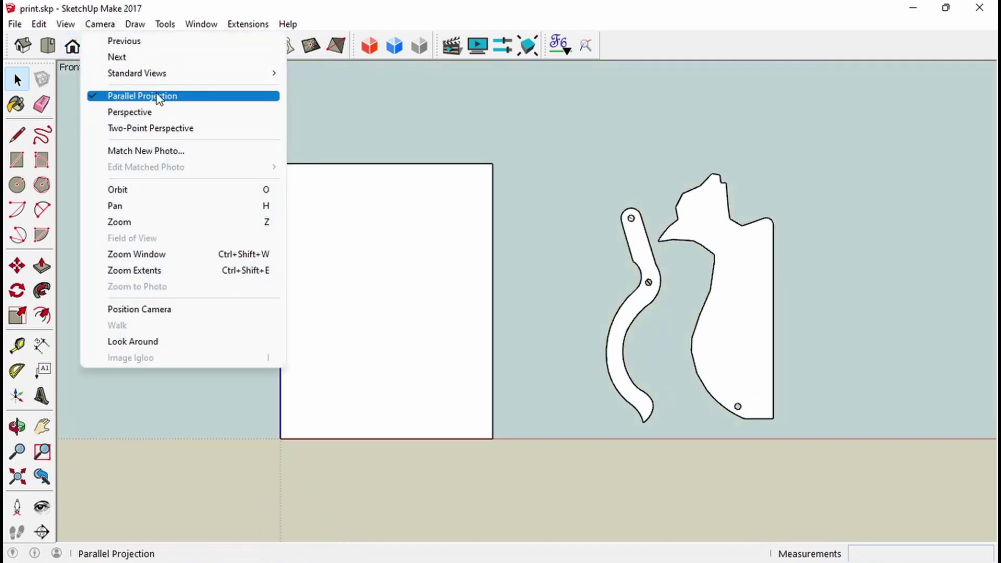
{"action": "left_click", "coordinate": [152, 271]}
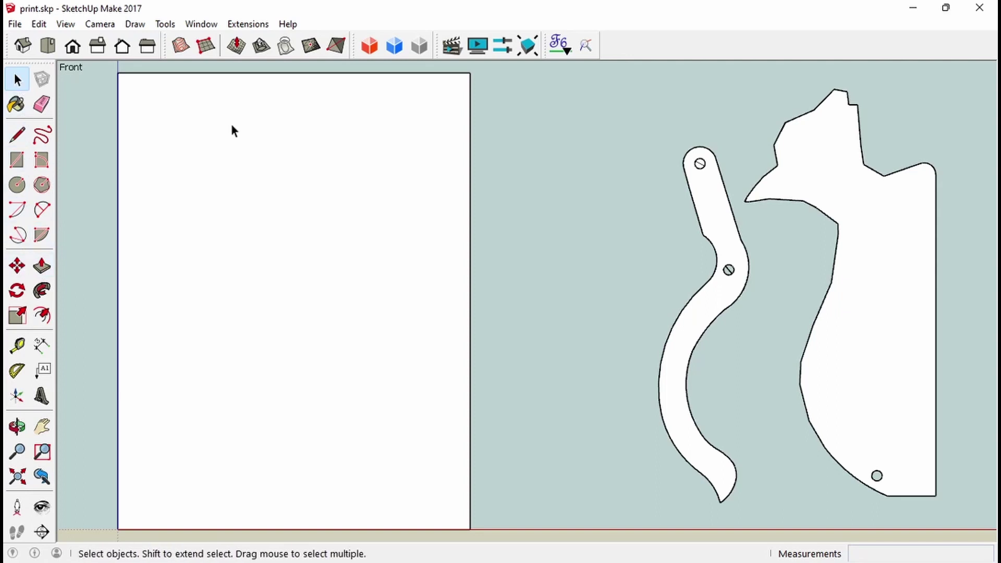
Step: Move both part outlines into the 8.5 × 11 rectangle, deselect them, and zoom extents
{"action": "left_click_drag", "start_coordinate": [621, 116], "coordinate": [962, 514]}
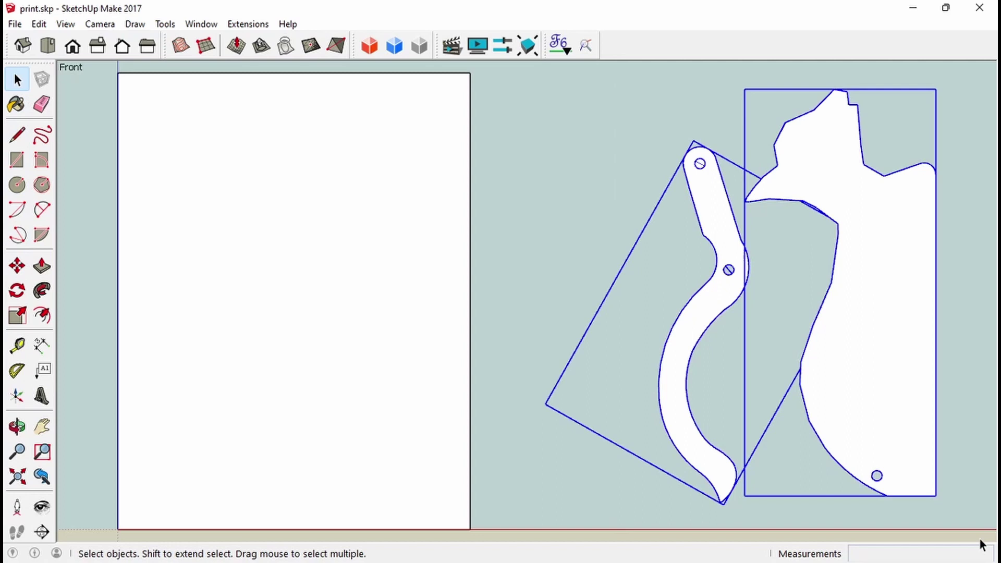
{"action": "left_click", "coordinate": [17, 266]}
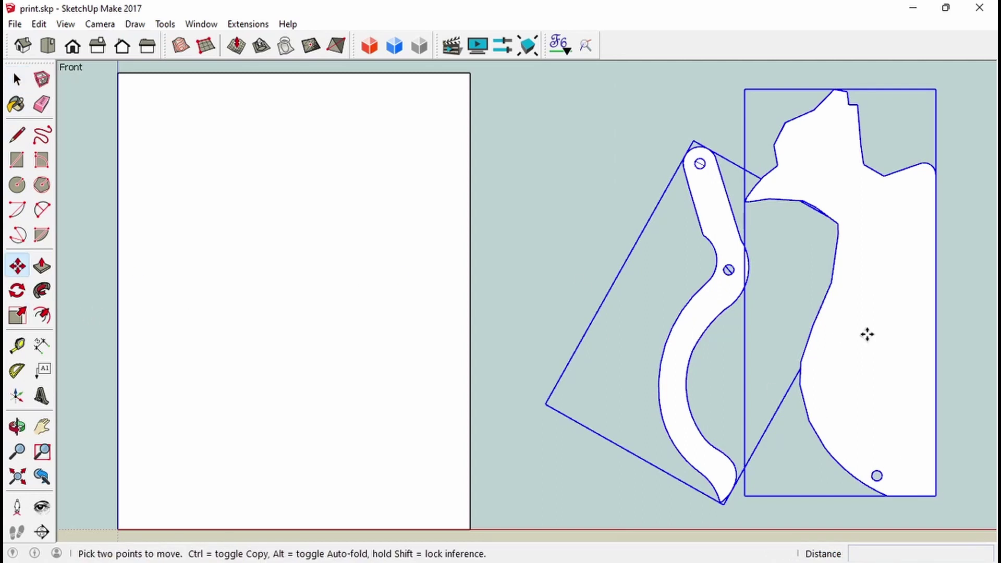
{"action": "left_click", "coordinate": [866, 333]}
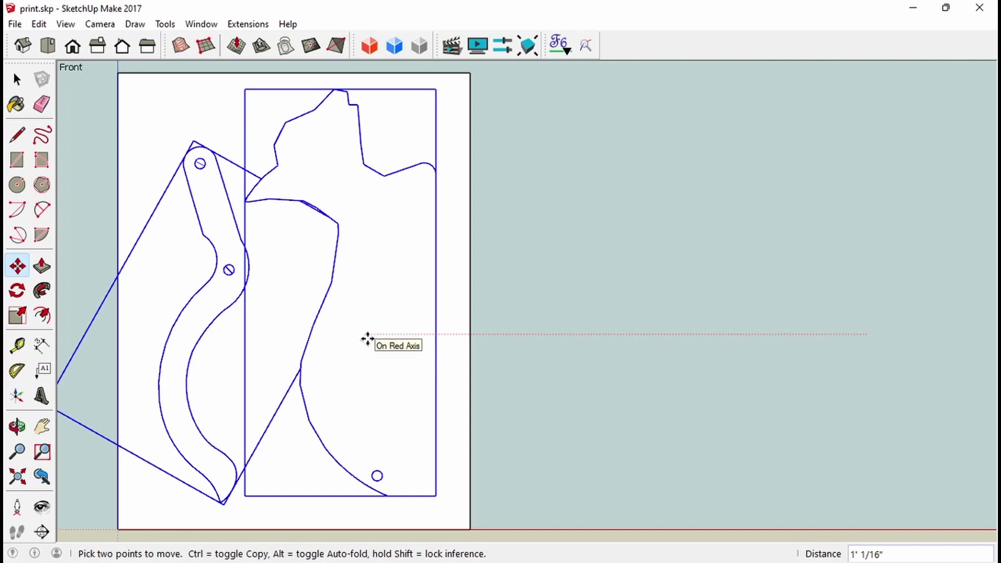
{"action": "left_click", "coordinate": [362, 339]}
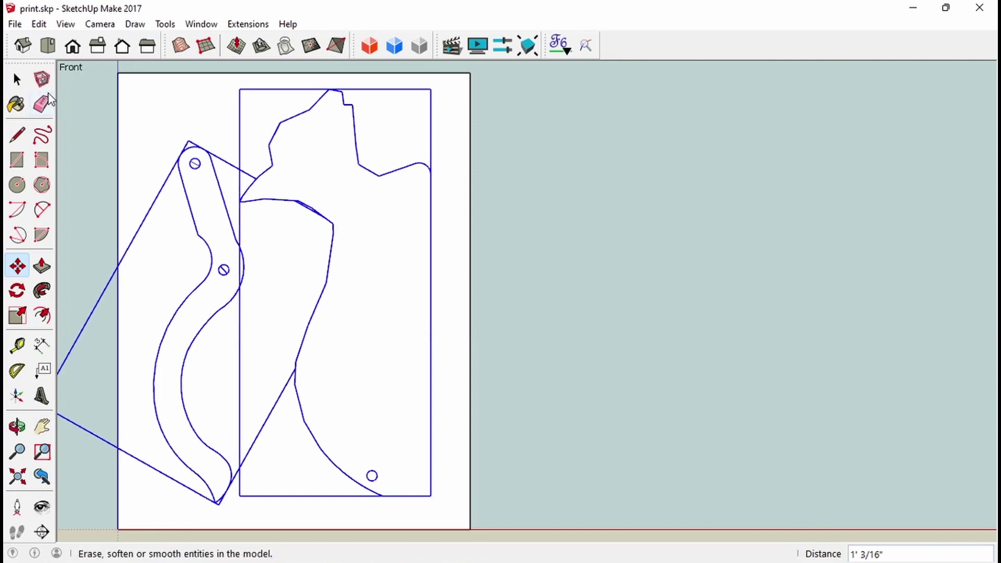
{"action": "left_click", "coordinate": [19, 80]}
{"action": "left_click", "coordinate": [493, 243]}
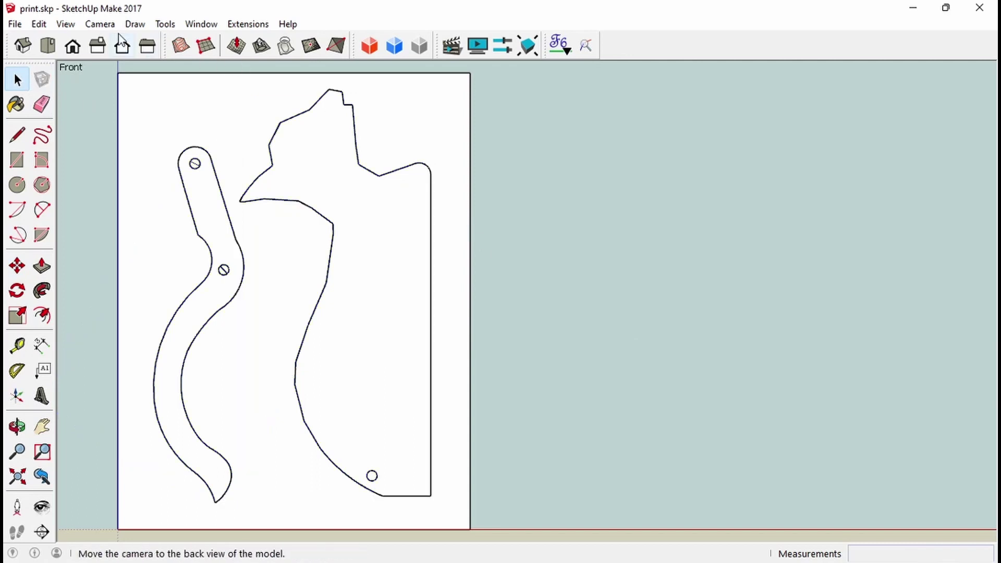
{"action": "left_click", "coordinate": [90, 26]}
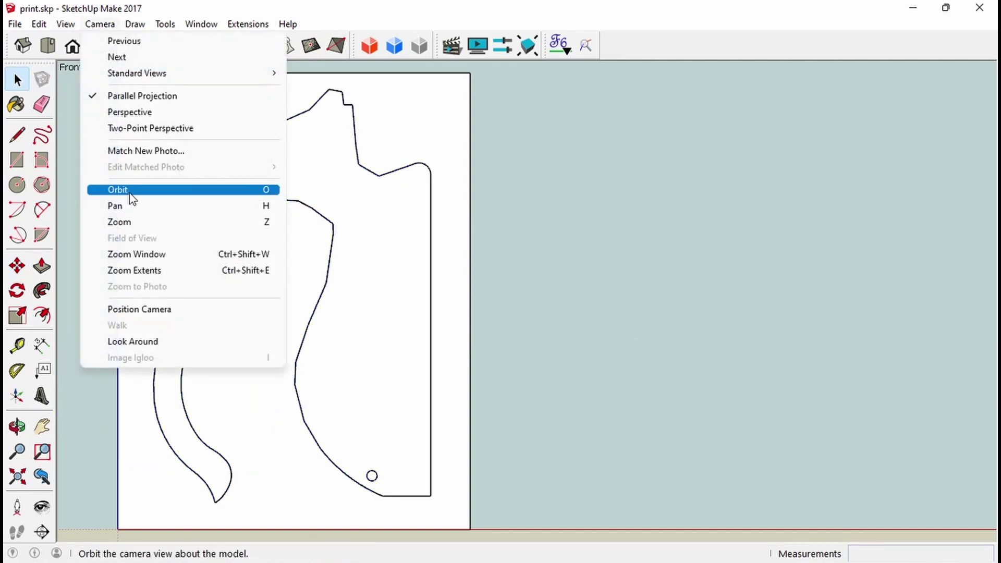
{"action": "left_click", "coordinate": [134, 271]}
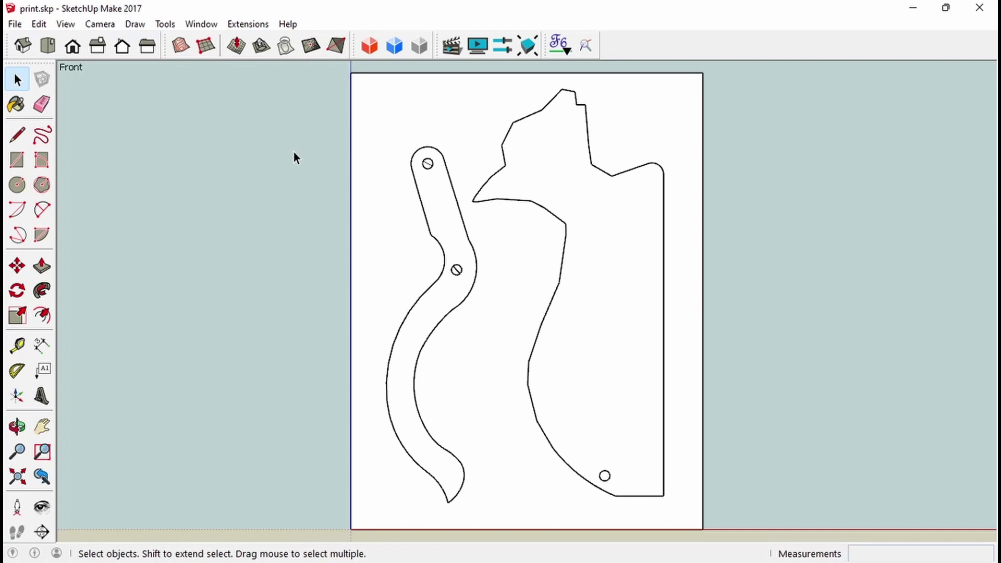
Step: In Print Setup, choose the Adobe PDF printer with 92 x 92 paper and confirm
{"action": "left_click", "coordinate": [14, 24]}
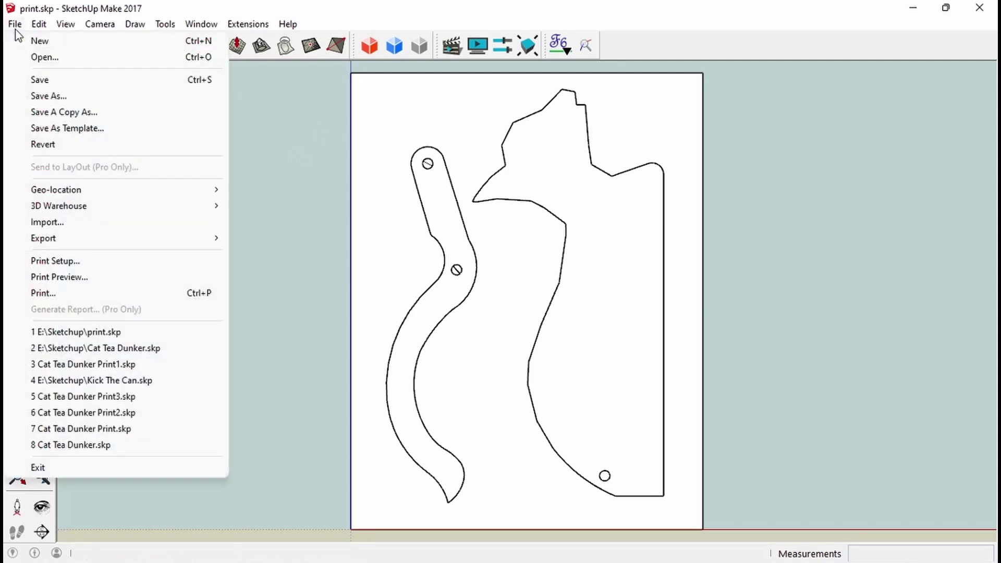
{"action": "left_click", "coordinate": [74, 260]}
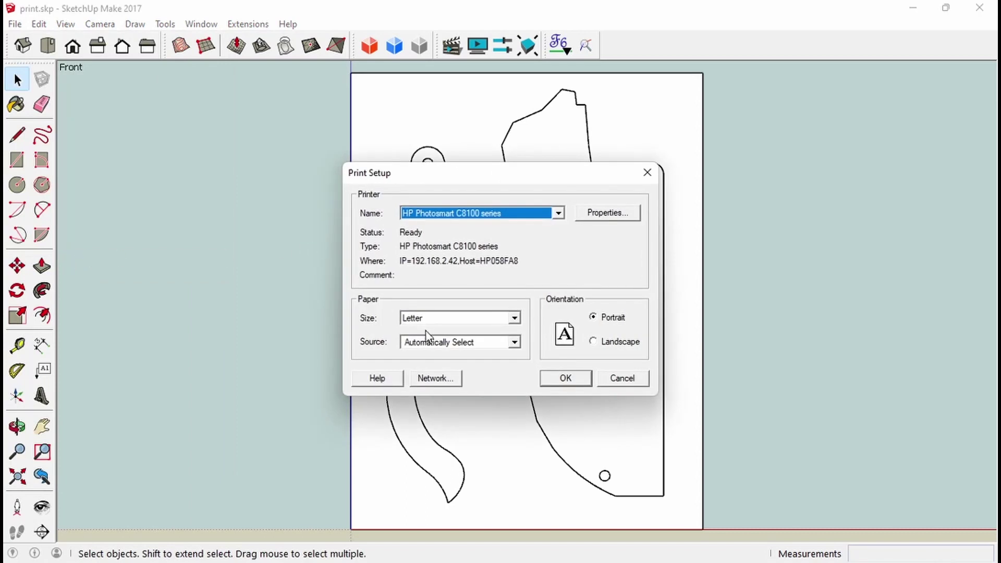
{"action": "left_click", "coordinate": [500, 214]}
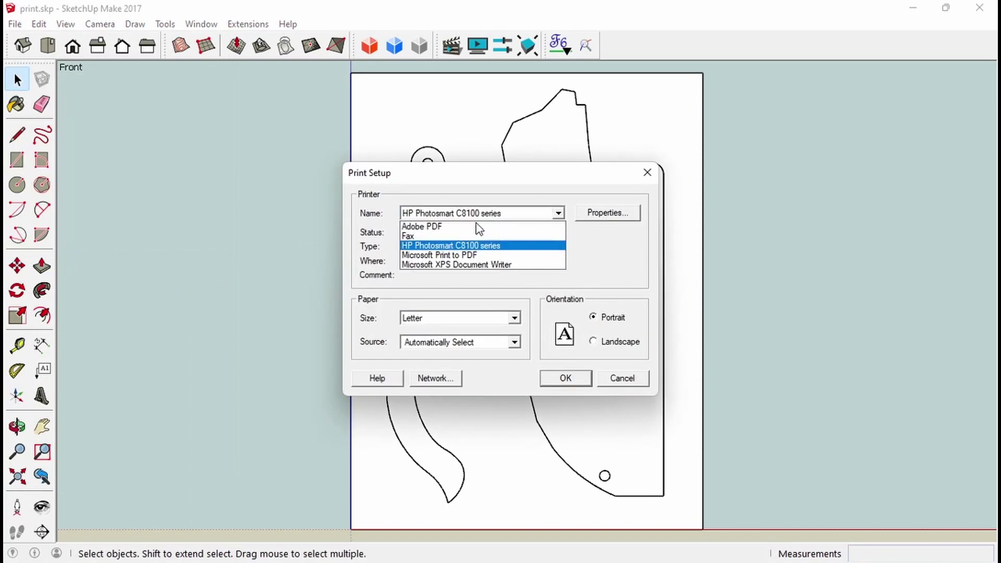
{"action": "left_click", "coordinate": [448, 226]}
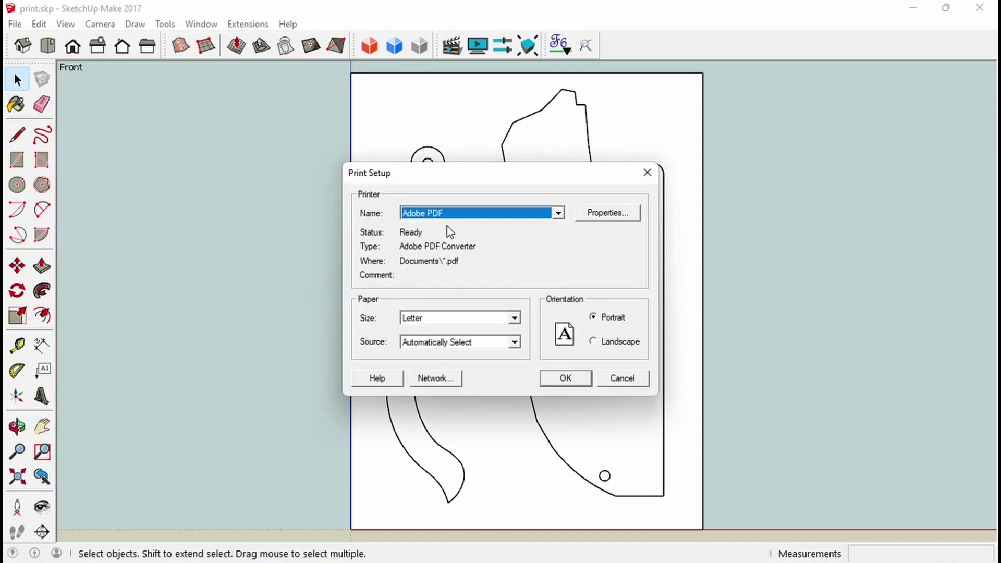
{"action": "left_click", "coordinate": [468, 319]}
{"action": "scroll", "coordinate": [443, 351], "scroll_direction": "up", "scroll_amount": 10}
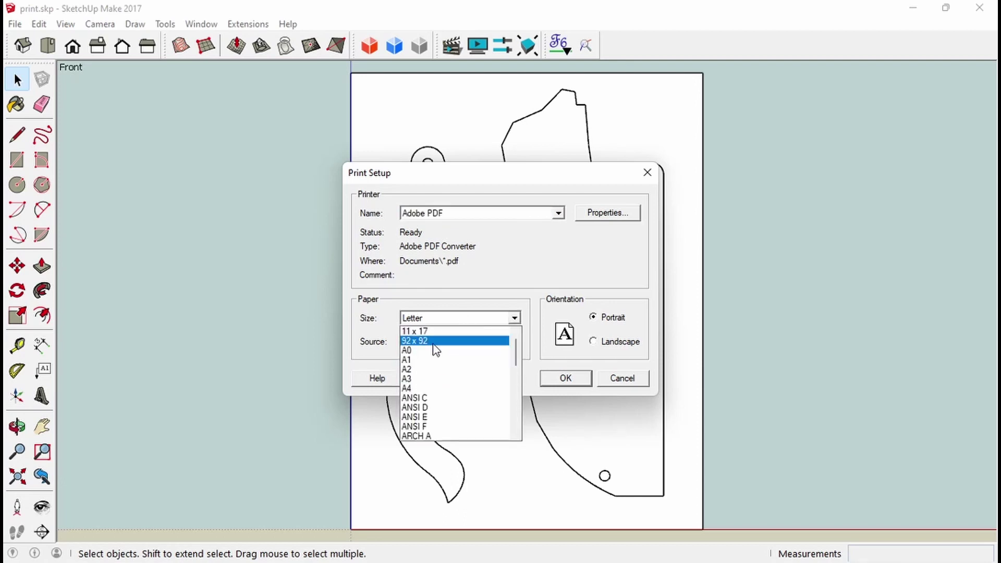
{"action": "left_click", "coordinate": [434, 344]}
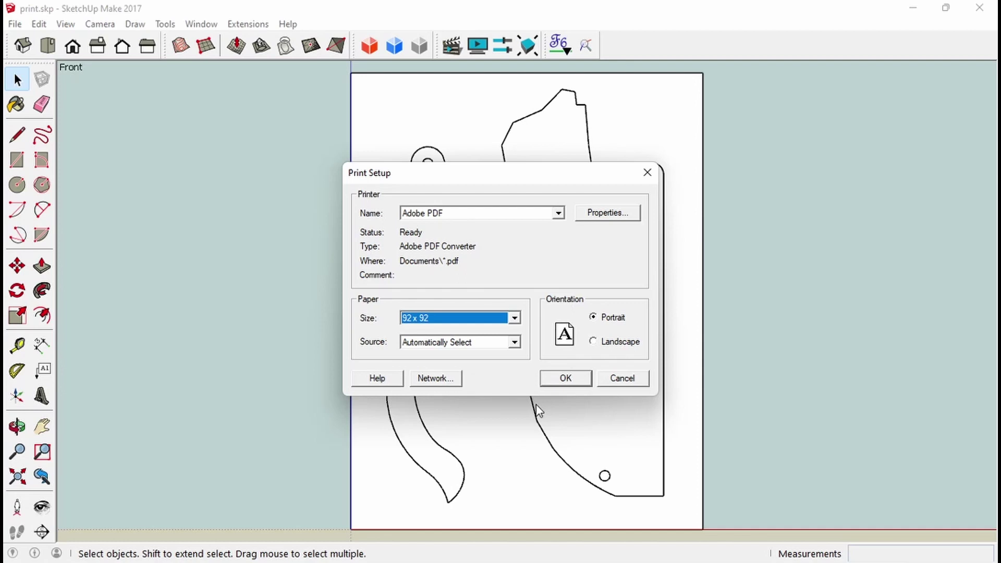
{"action": "left_click", "coordinate": [567, 381]}
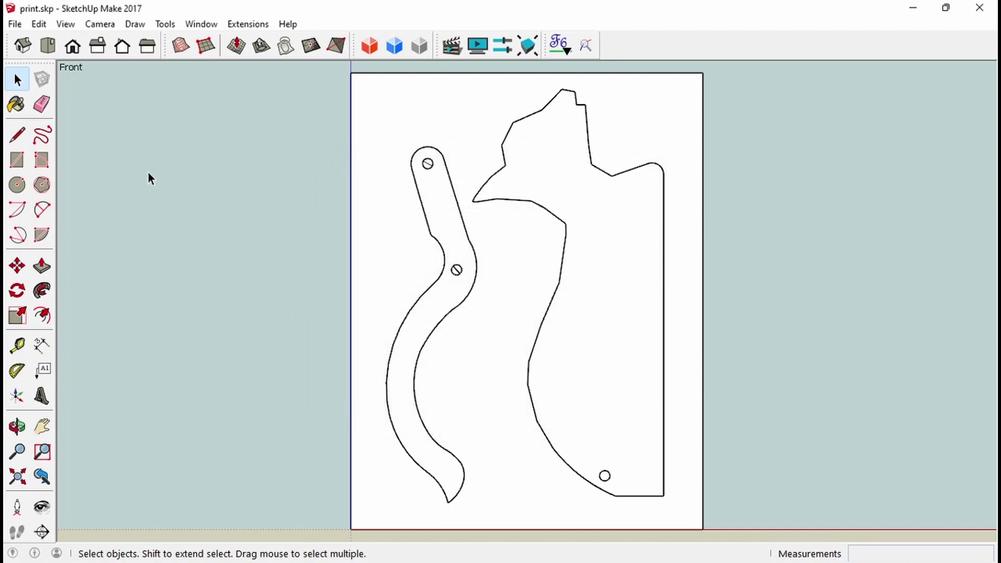
Step: Print the drawing to Adobe PDF at 1 in = 1 in scale
{"action": "left_click", "coordinate": [14, 24]}
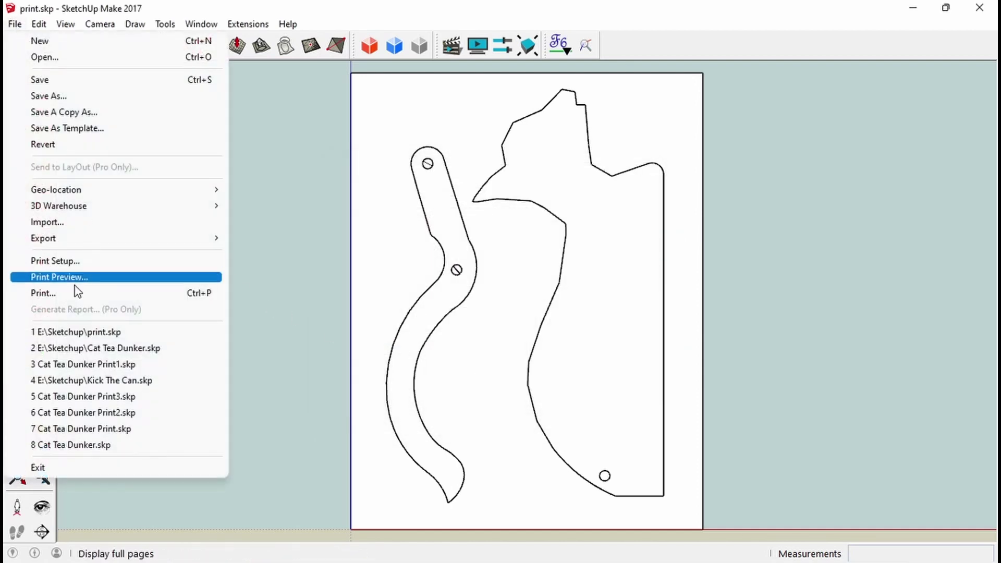
{"action": "left_click", "coordinate": [73, 293]}
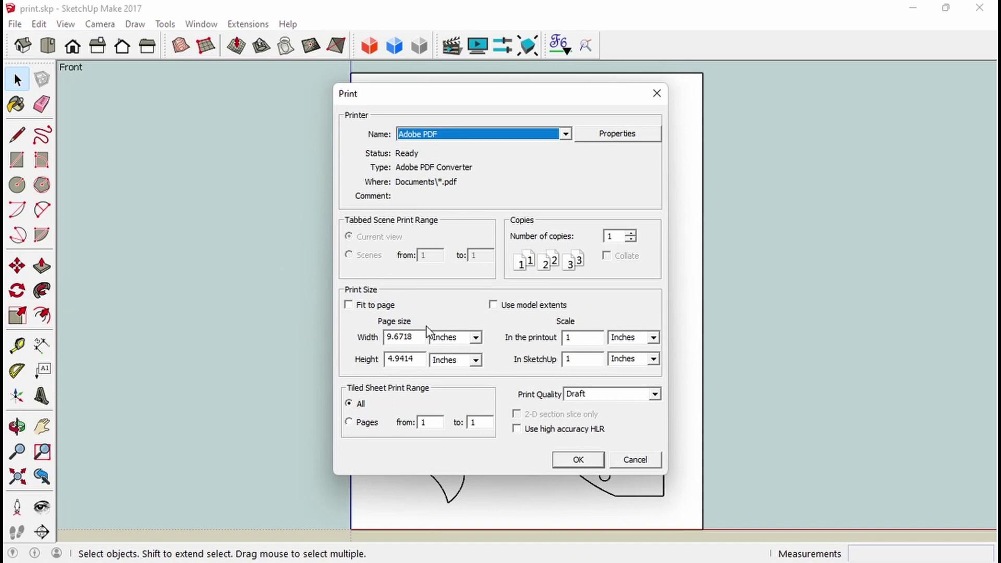
{"action": "left_click", "coordinate": [476, 137]}
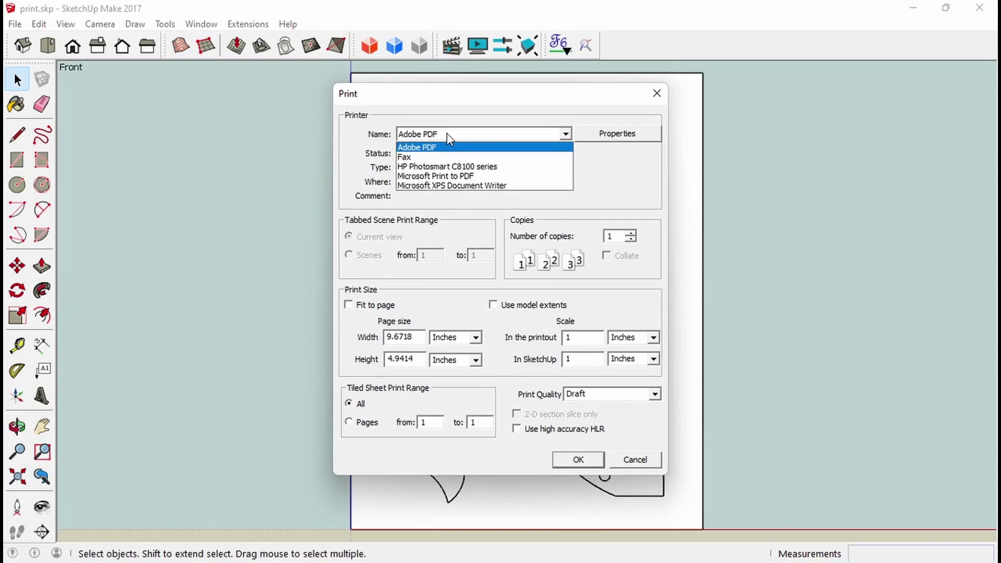
{"action": "left_click", "coordinate": [432, 146]}
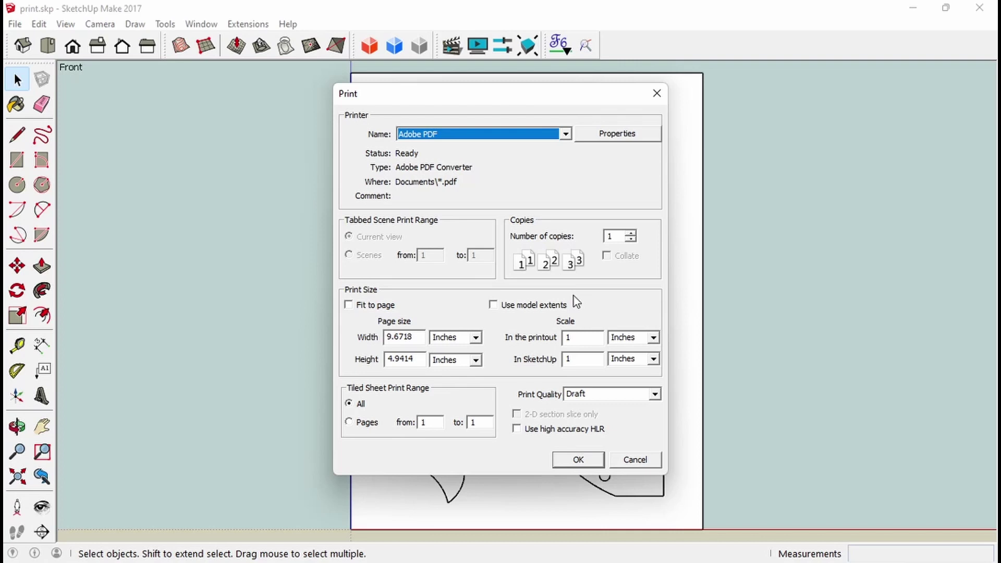
{"action": "left_click", "coordinate": [579, 459]}
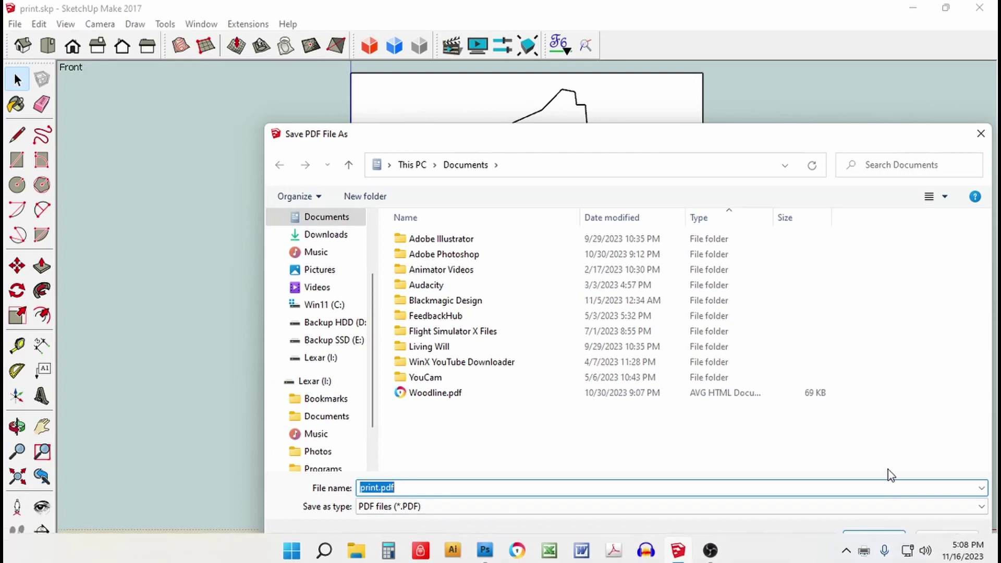
Step: Save the PDF as print.pdf in the Documents folder
{"action": "left_click", "coordinate": [875, 539]}
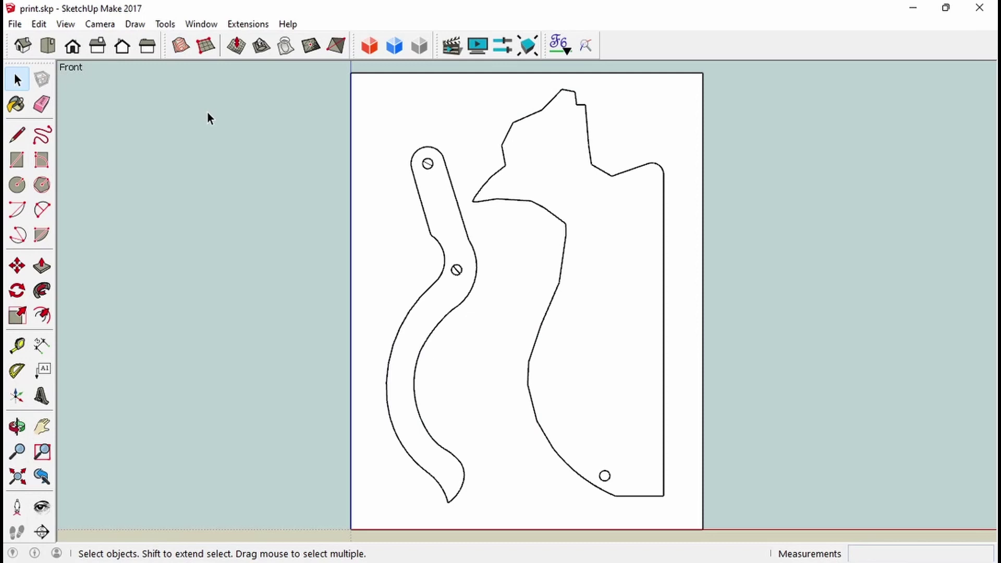
Step: Minimize SketchUp, launch Photoshop, and create a new U.S. Paper Letter document at 300 pixels/inch
{"action": "left_click", "coordinate": [913, 9]}
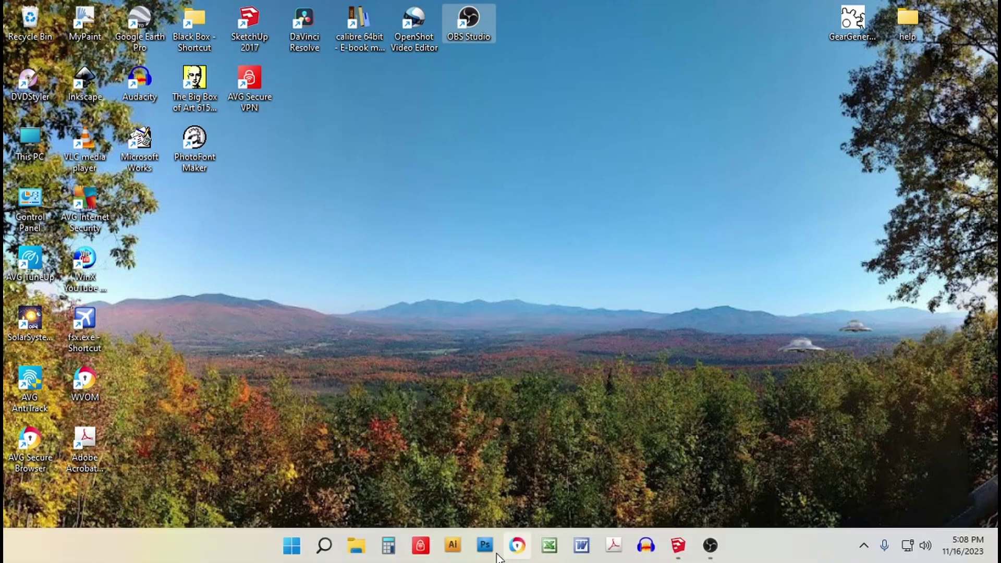
{"action": "left_click", "coordinate": [485, 546]}
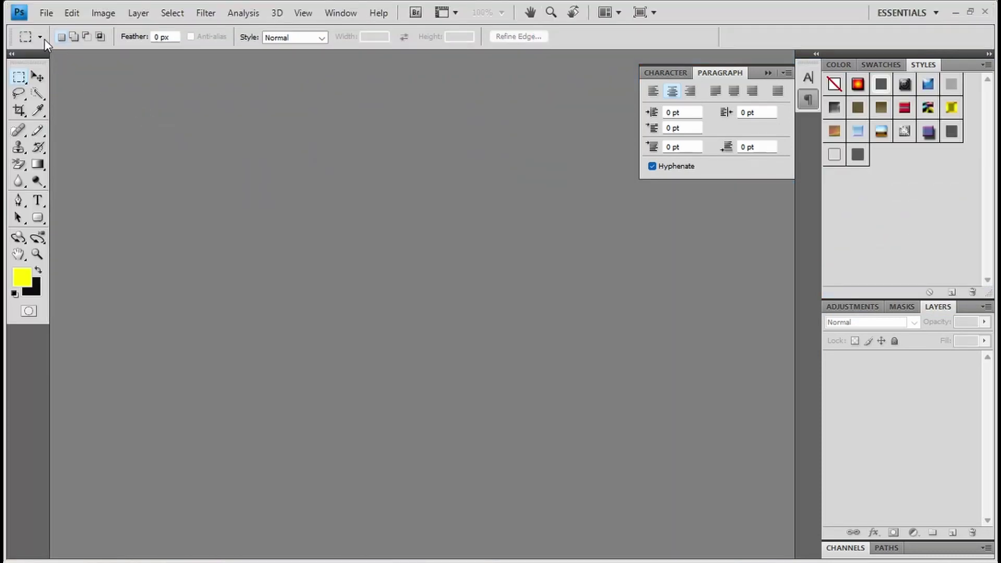
{"action": "left_click", "coordinate": [46, 13]}
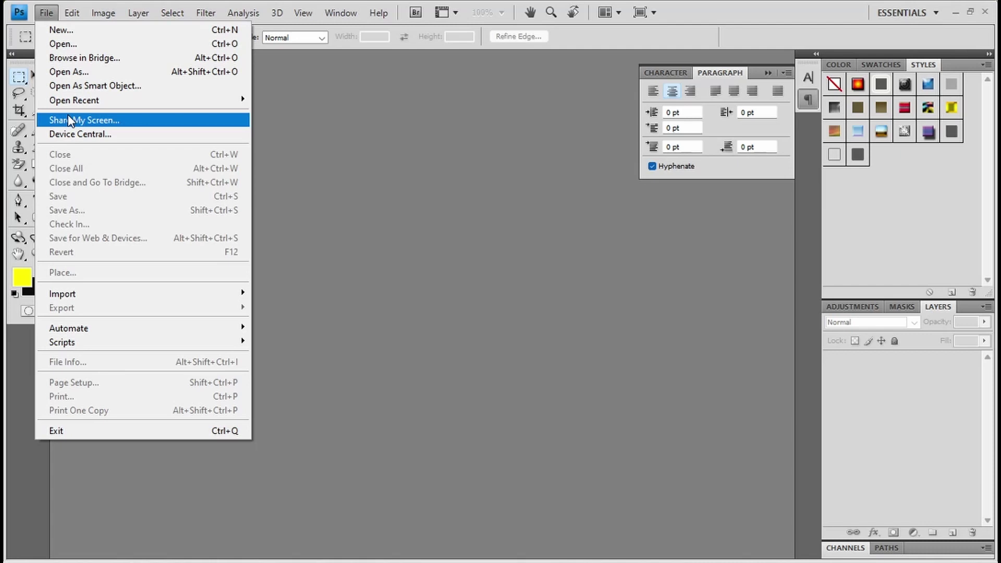
{"action": "left_click", "coordinate": [58, 30]}
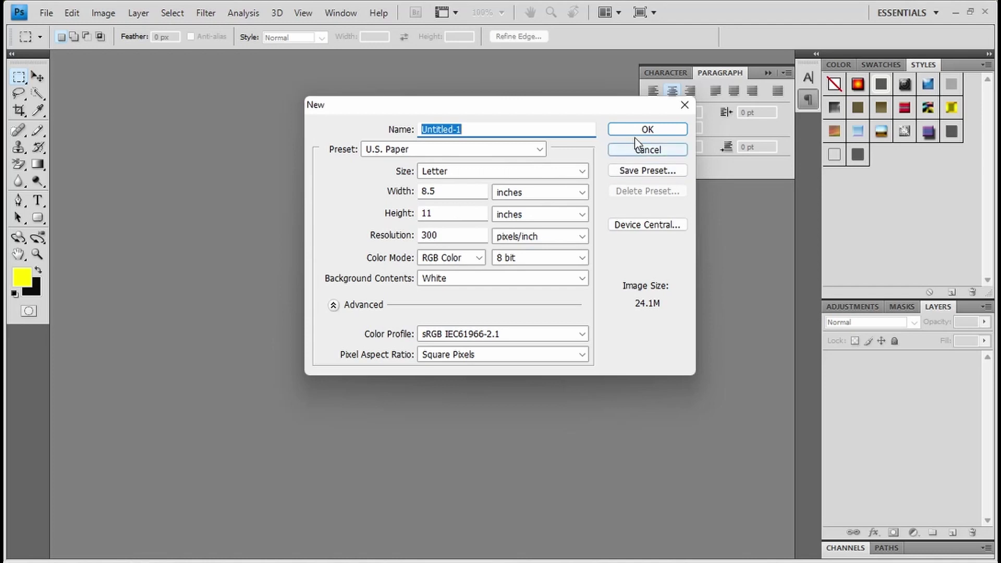
{"action": "left_click", "coordinate": [649, 129]}
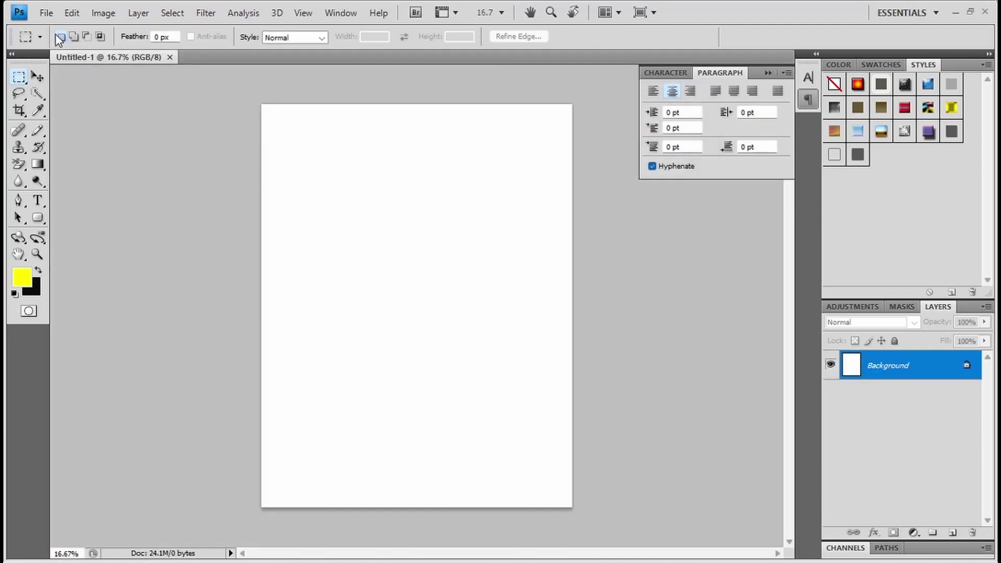
Step: Place print.pdf into the Letter document as a new layer, accepting the PDF import settings
{"action": "left_click", "coordinate": [48, 14]}
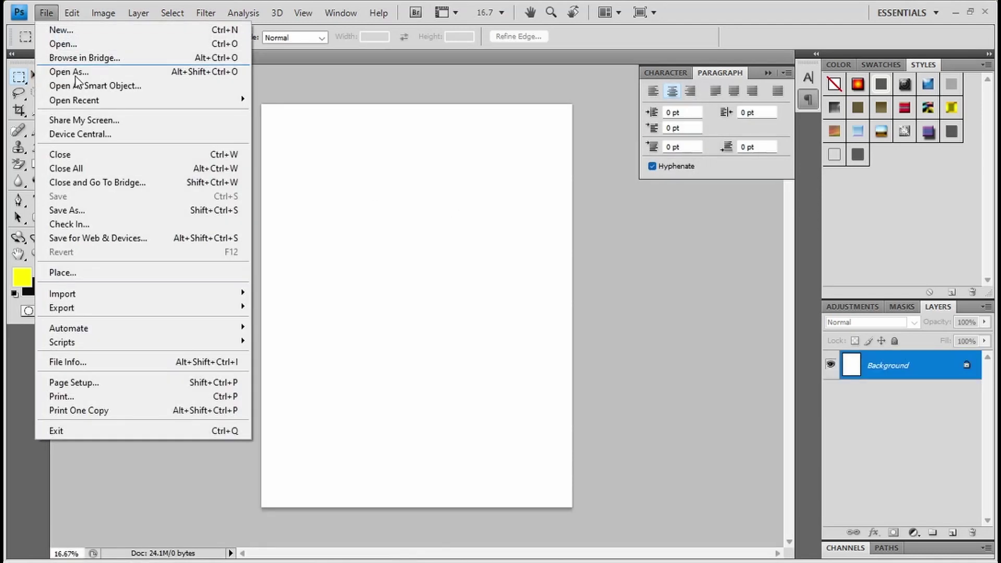
{"action": "left_click", "coordinate": [71, 272]}
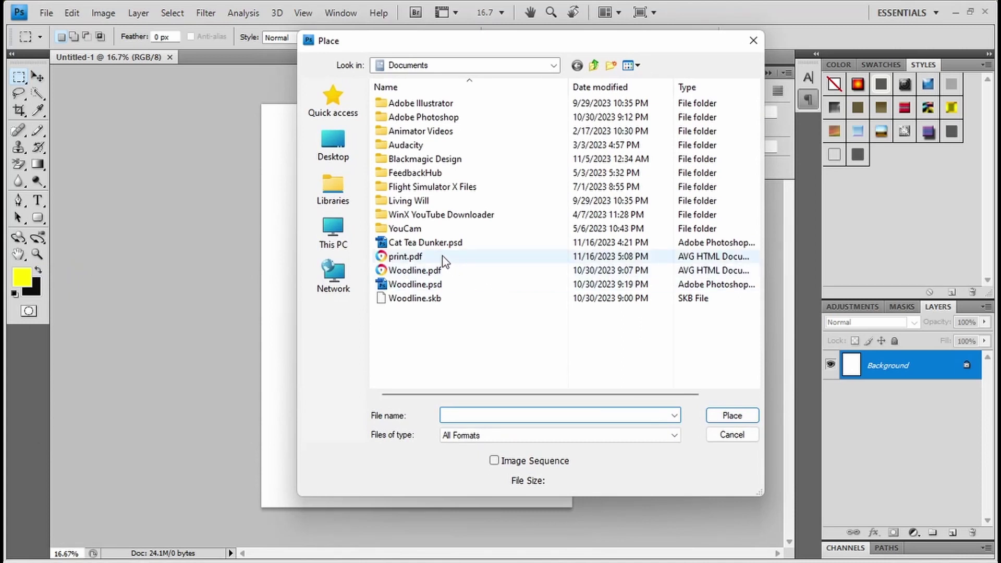
{"action": "left_click", "coordinate": [443, 257]}
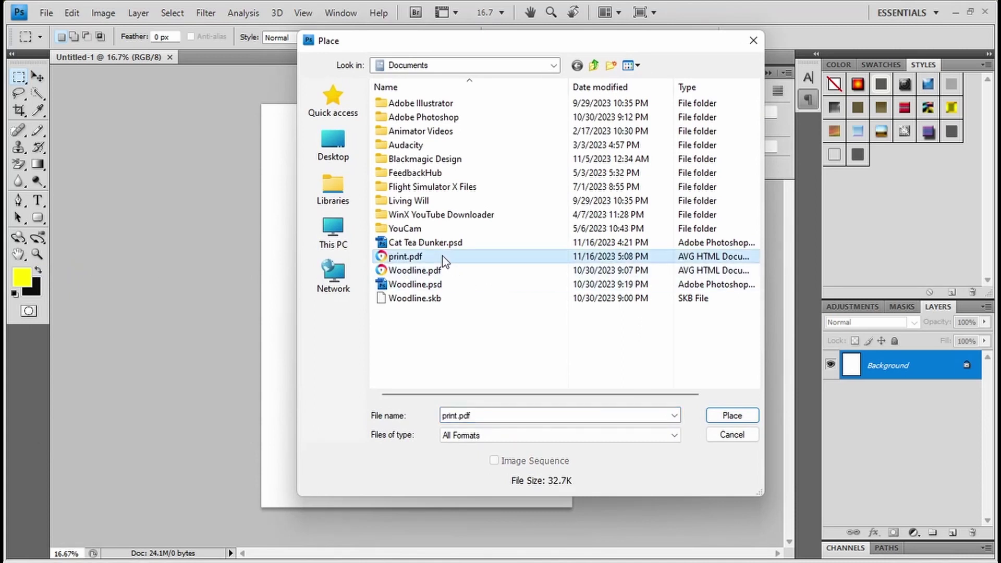
{"action": "left_click", "coordinate": [732, 417]}
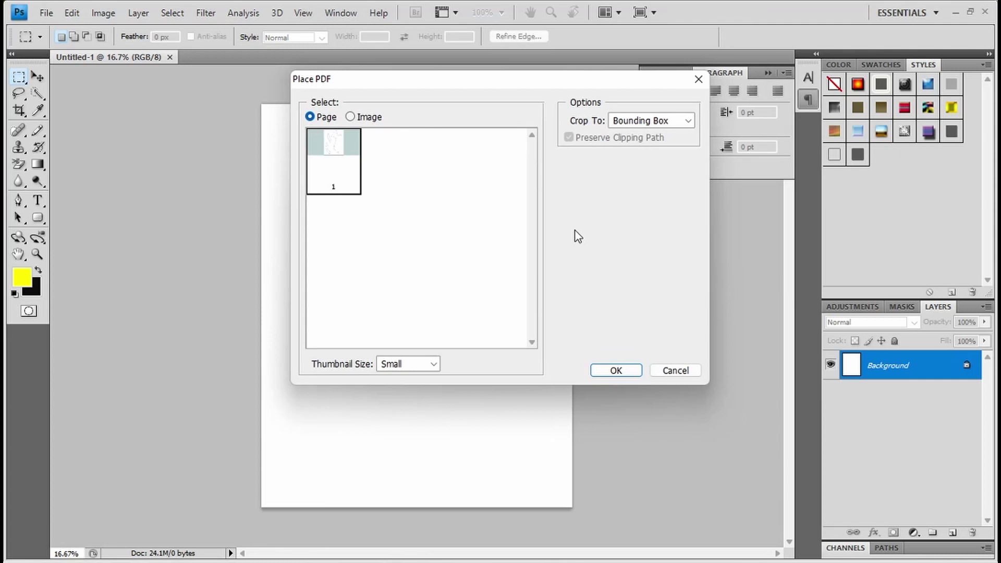
{"action": "left_click", "coordinate": [618, 371]}
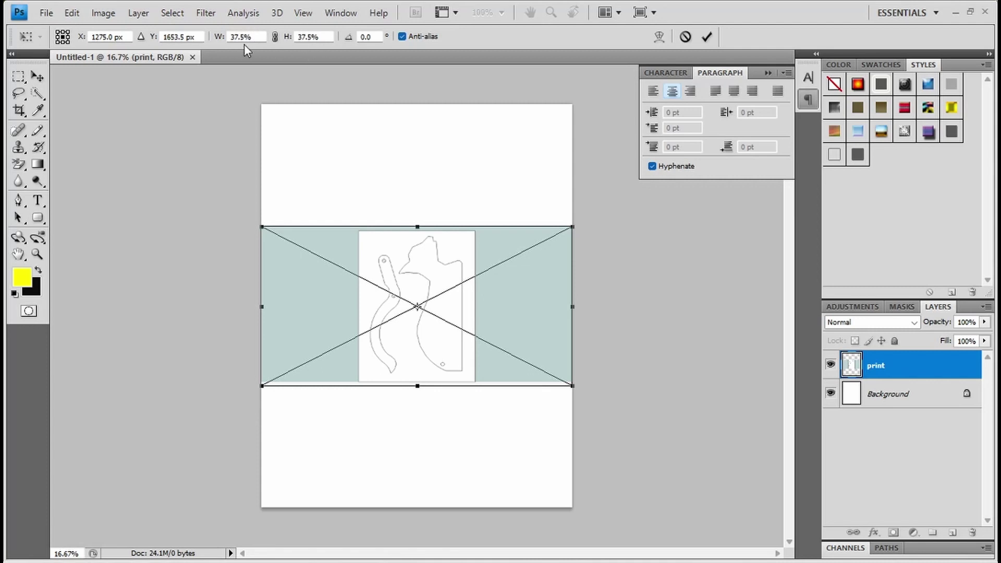
Step: Scale the placed print layer to 100% width and height with linked proportions, then commit it
{"action": "left_click", "coordinate": [256, 36]}
{"action": "type", "text": "100"}
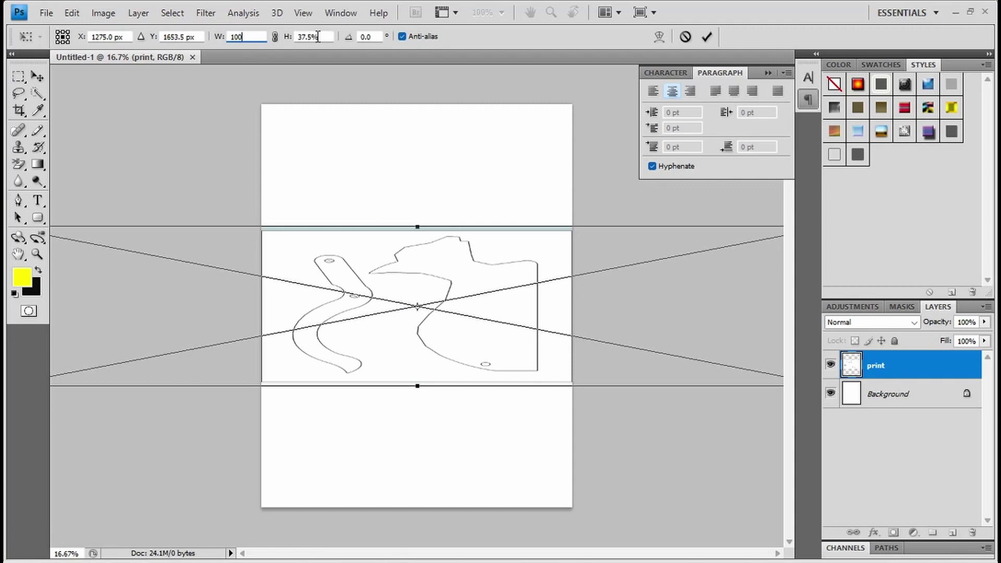
{"action": "key", "text": "Tab"}
{"action": "left_click", "coordinate": [276, 36]}
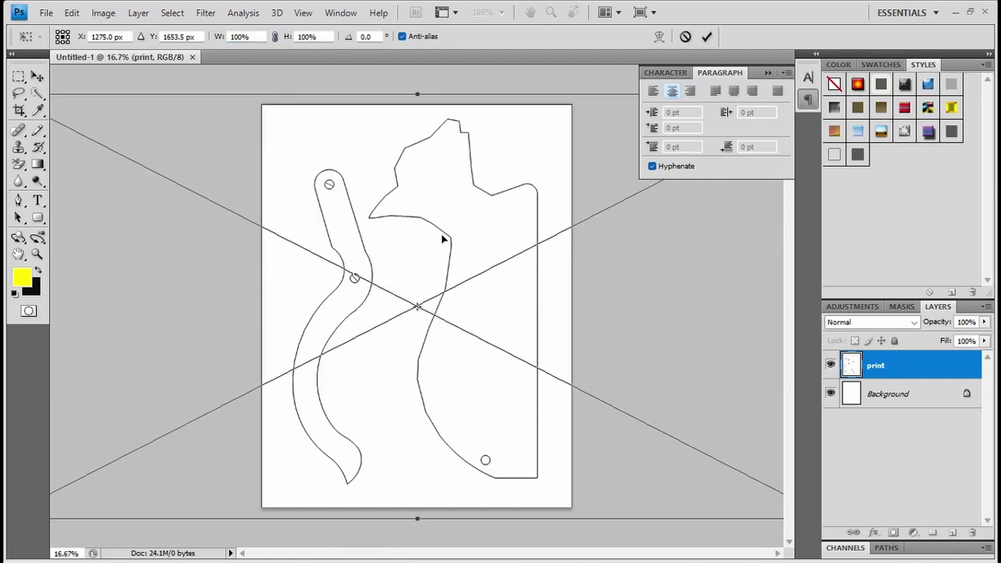
{"action": "left_click", "coordinate": [38, 76]}
{"action": "left_click", "coordinate": [400, 225]}
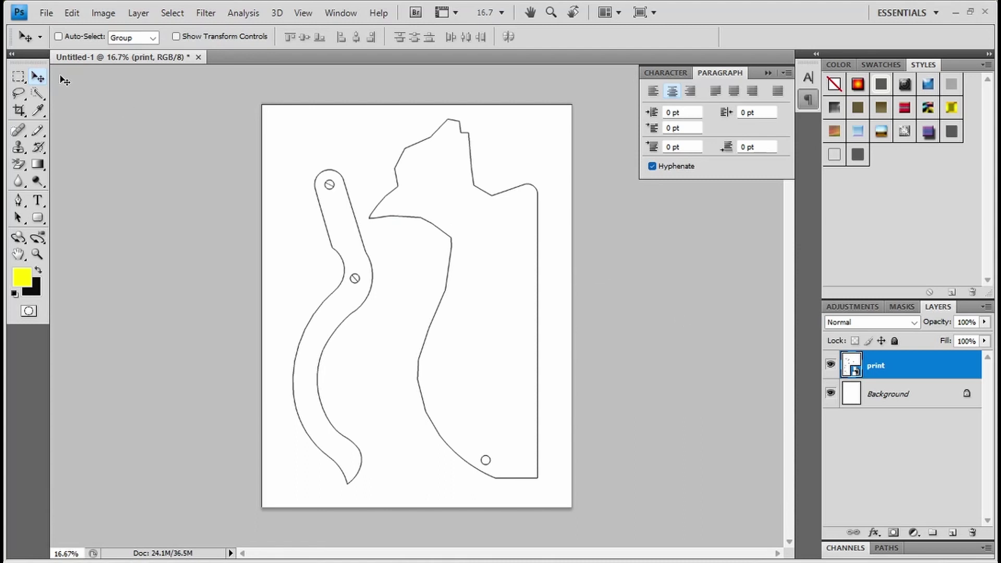
Step: Print the Letter page with both outlines to the HP Photosmart C8100 at 100% scale, past the clipping warning
{"action": "left_click", "coordinate": [46, 12]}
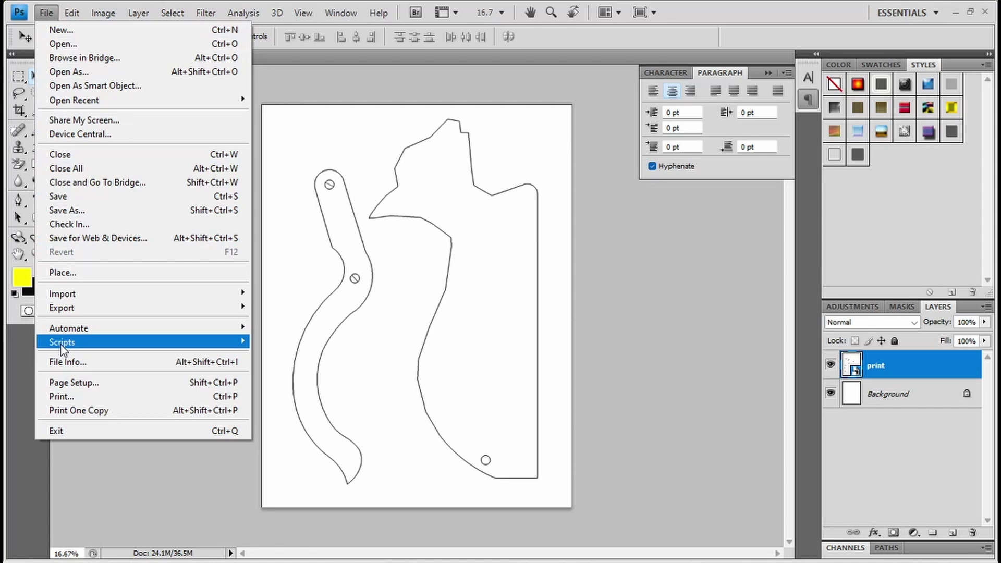
{"action": "left_click", "coordinate": [70, 396]}
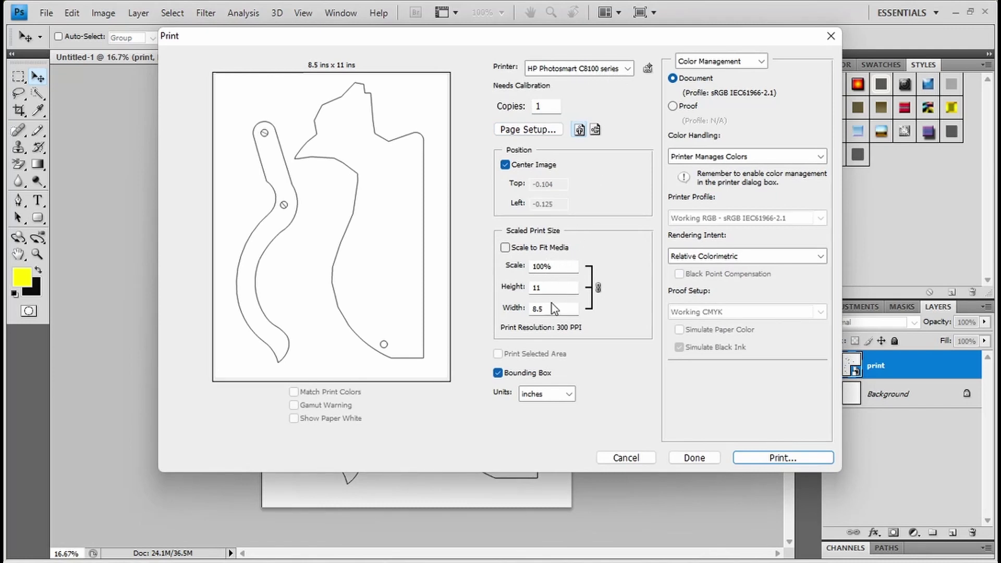
{"action": "left_click", "coordinate": [759, 460]}
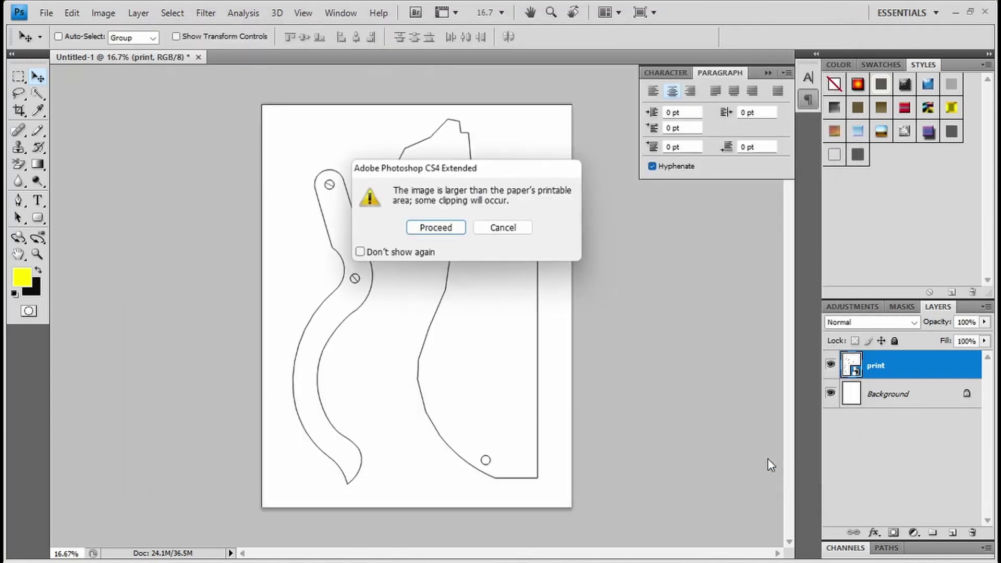
{"action": "left_click", "coordinate": [446, 233]}
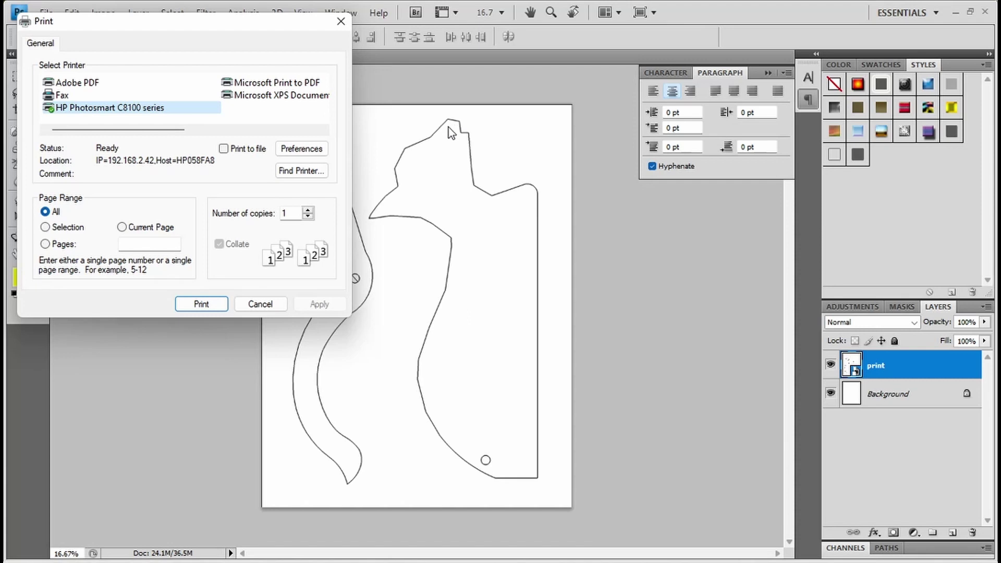
{"action": "left_click", "coordinate": [202, 305]}
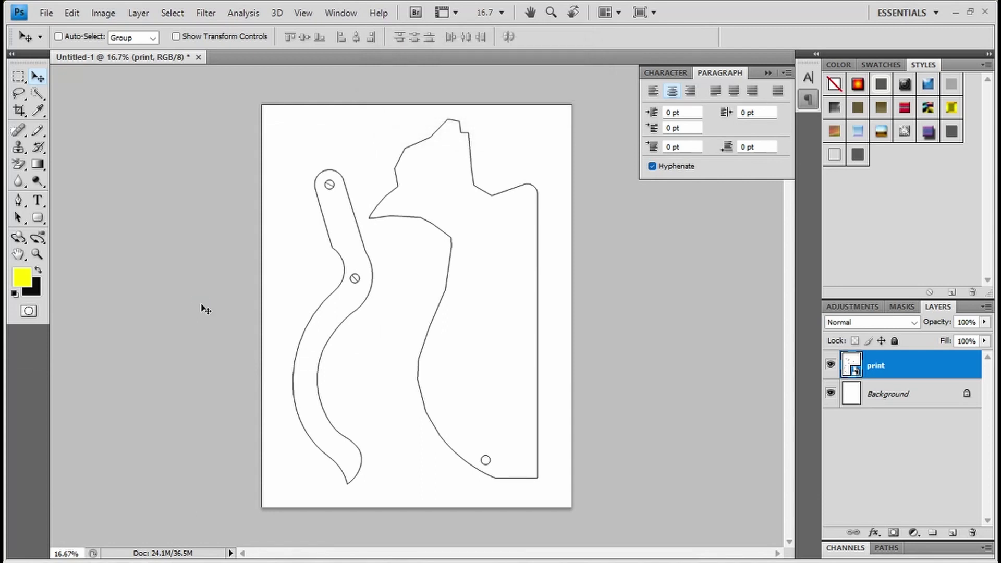